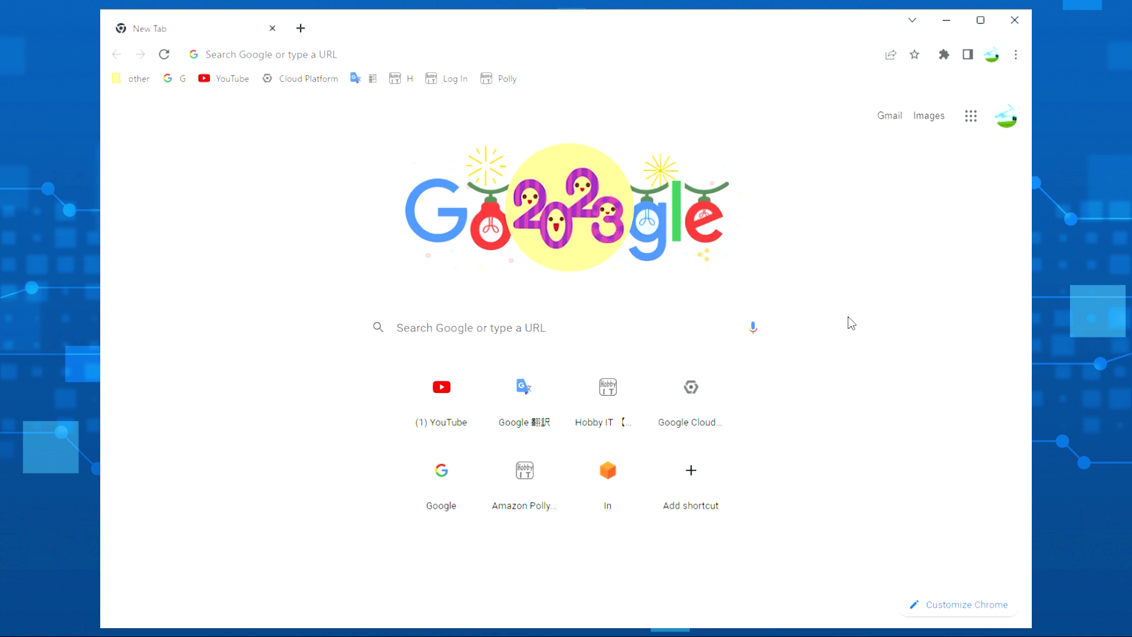
Open Google Drive and create a new folder named ESP32CAM_FOLDER in My Drive.
left_click(973, 118)
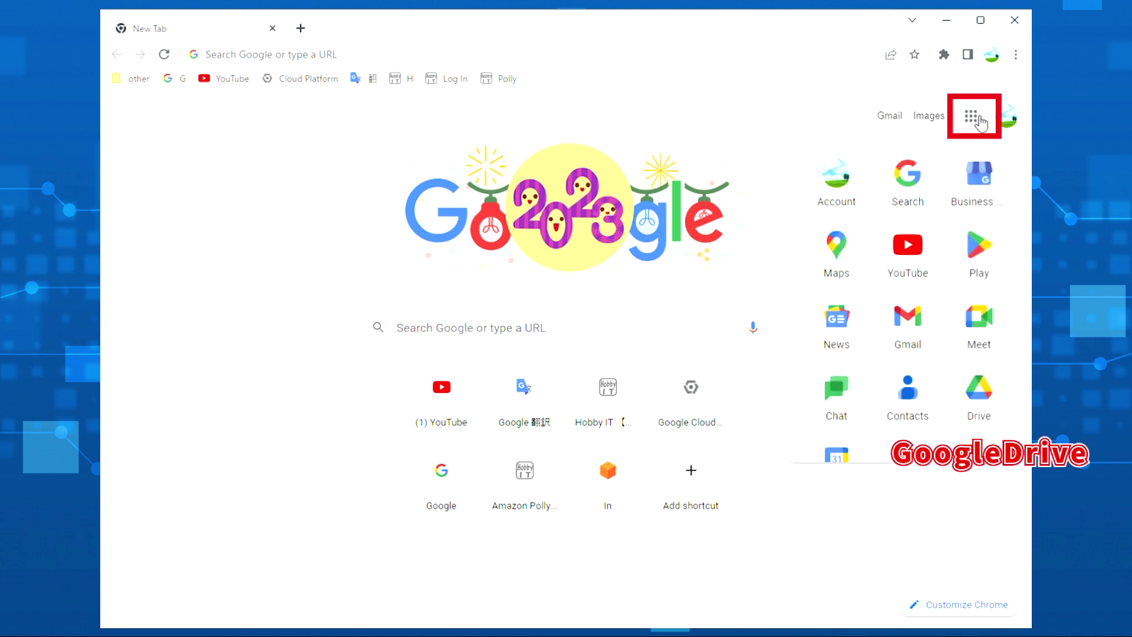
left_click(980, 400)
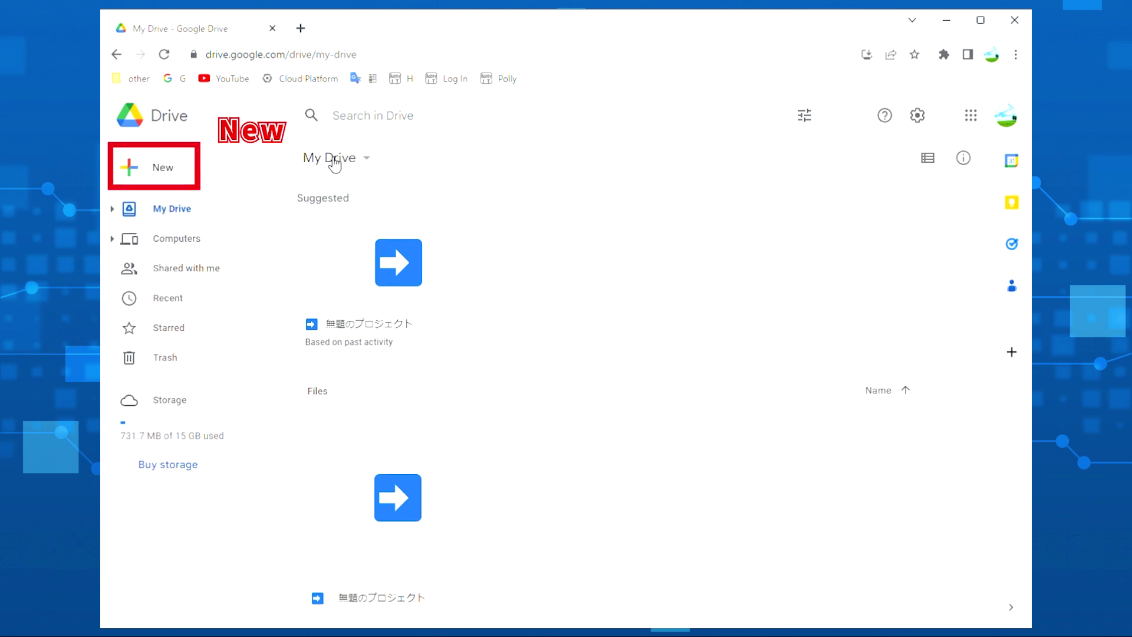
left_click(164, 168)
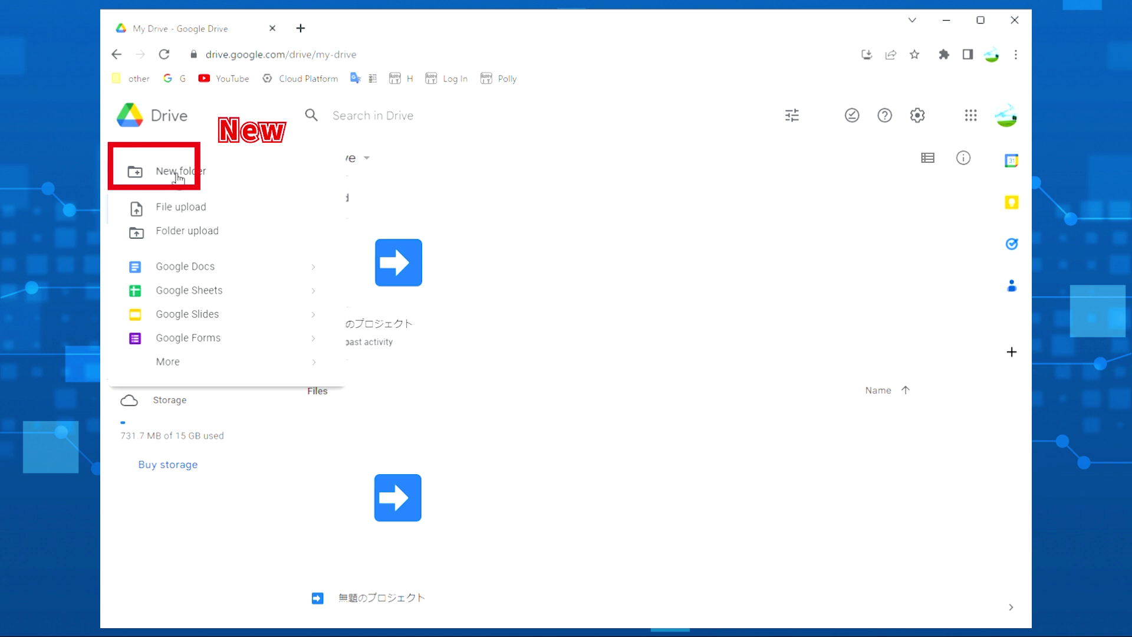
left_click(177, 174)
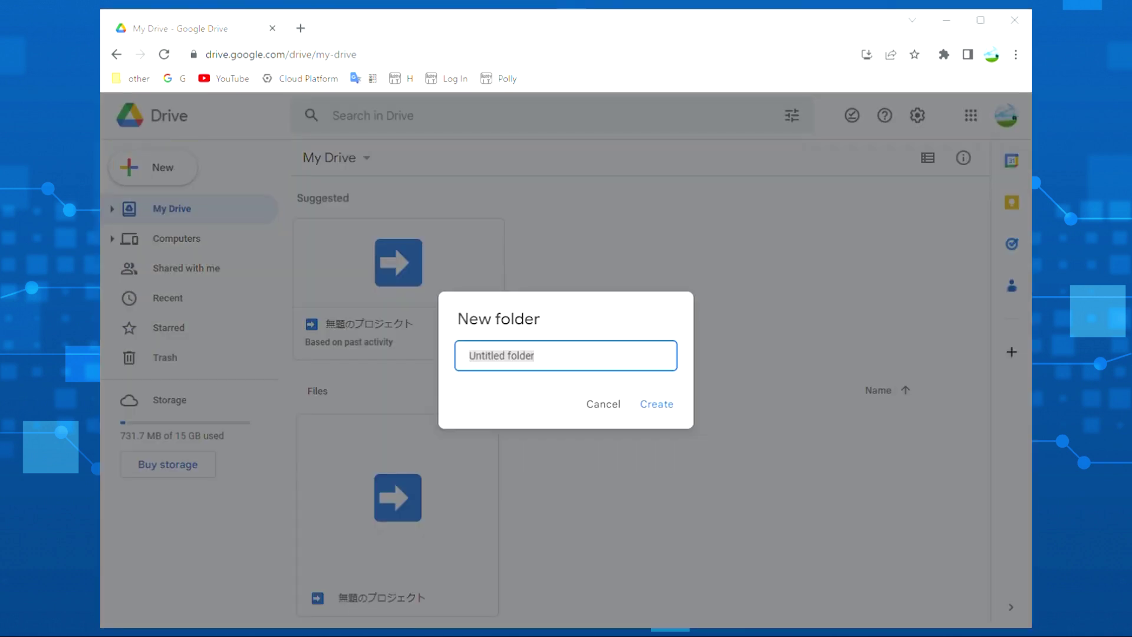
left_click(586, 395)
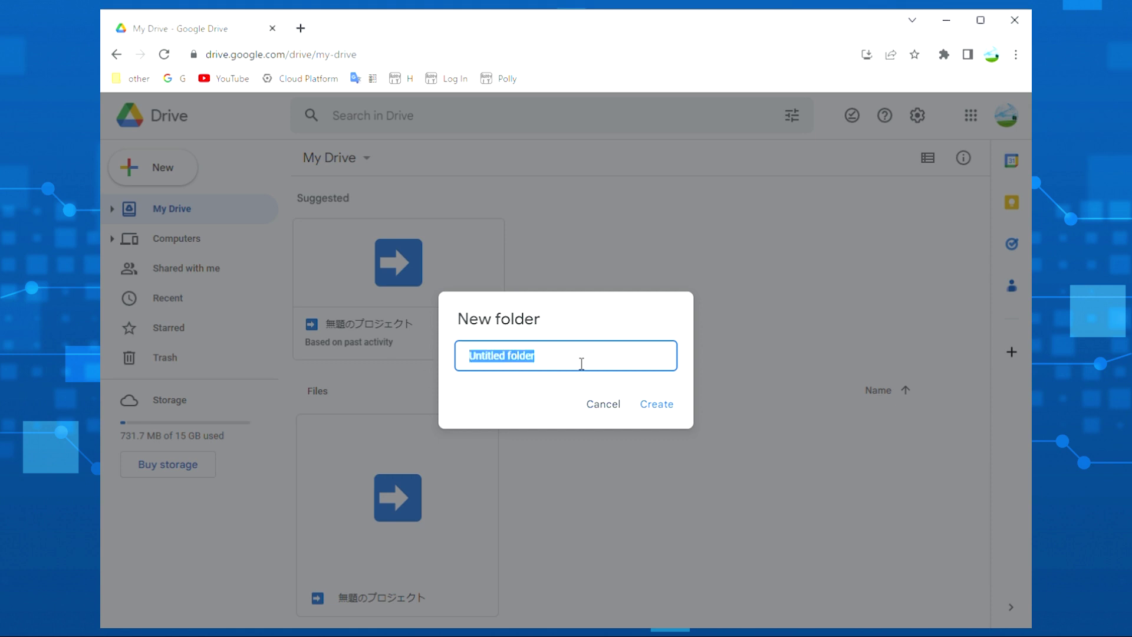
type("EXPLOCALLYFOLDER")
left_click(671, 407)
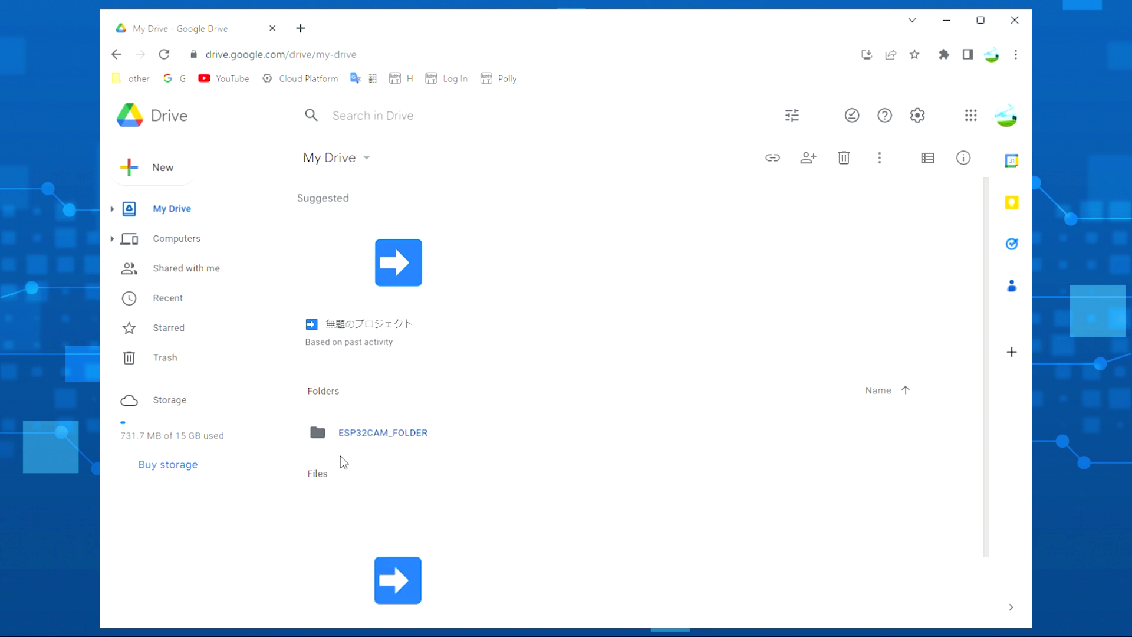
Create a new Google Apps Script project from Drive and rename it ESP32CAM_PROJECT.
left_click(176, 172)
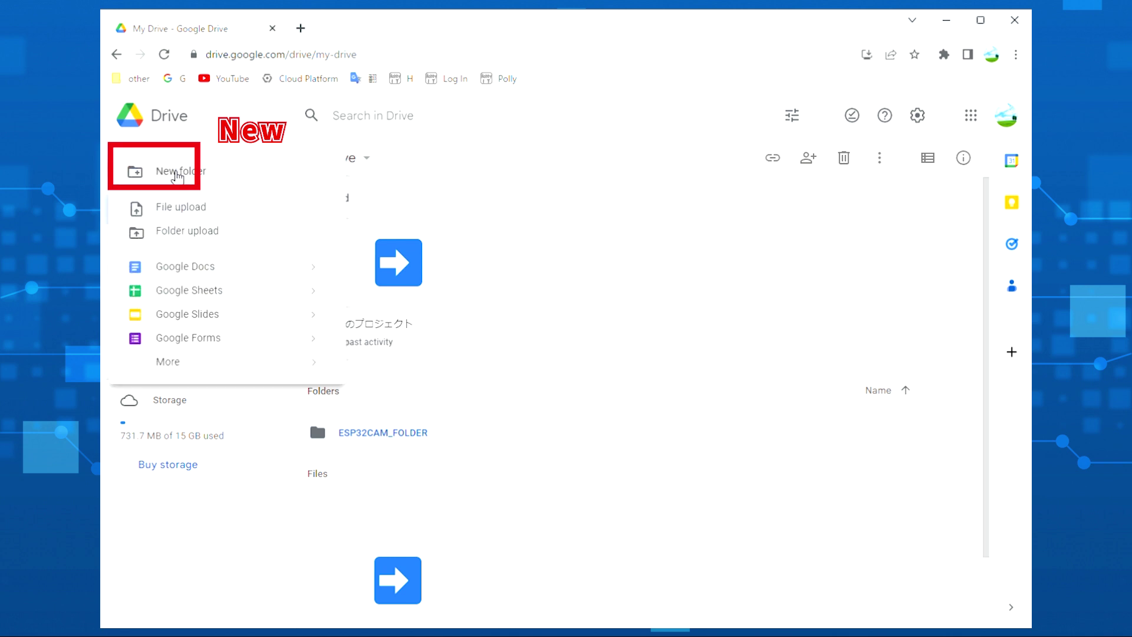
mouse_move(199, 371)
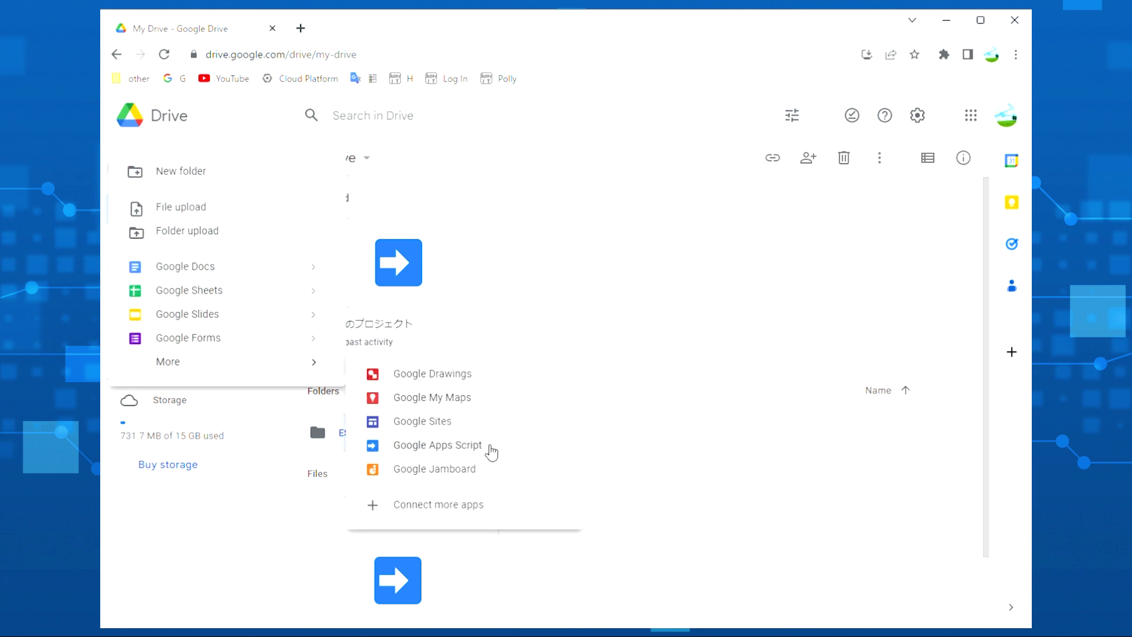
left_click(490, 451)
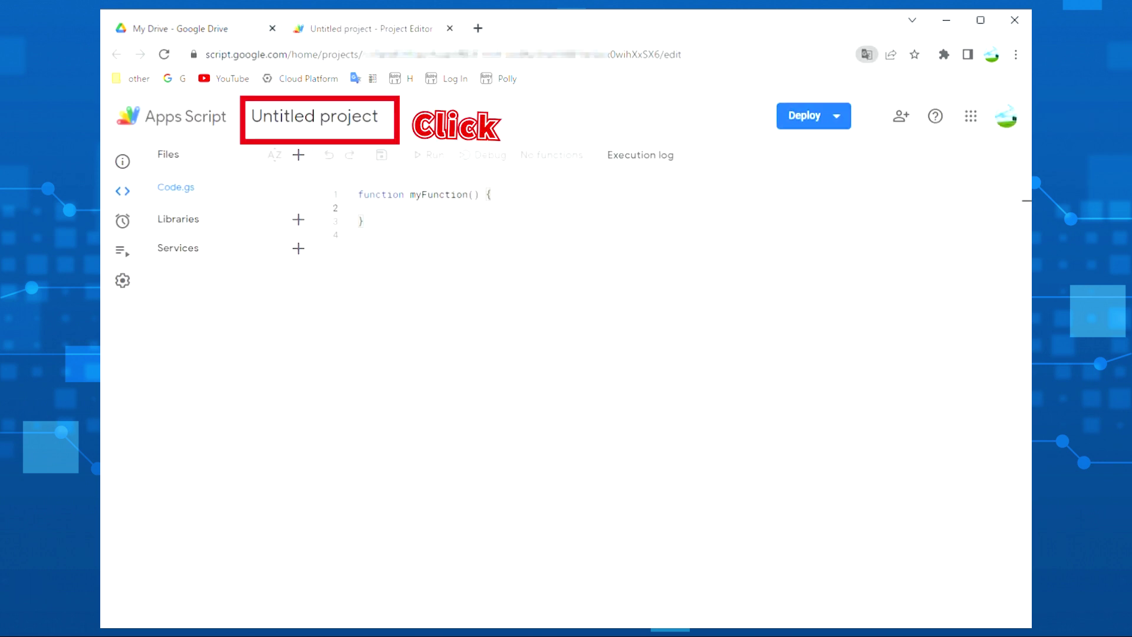
left_click(320, 115)
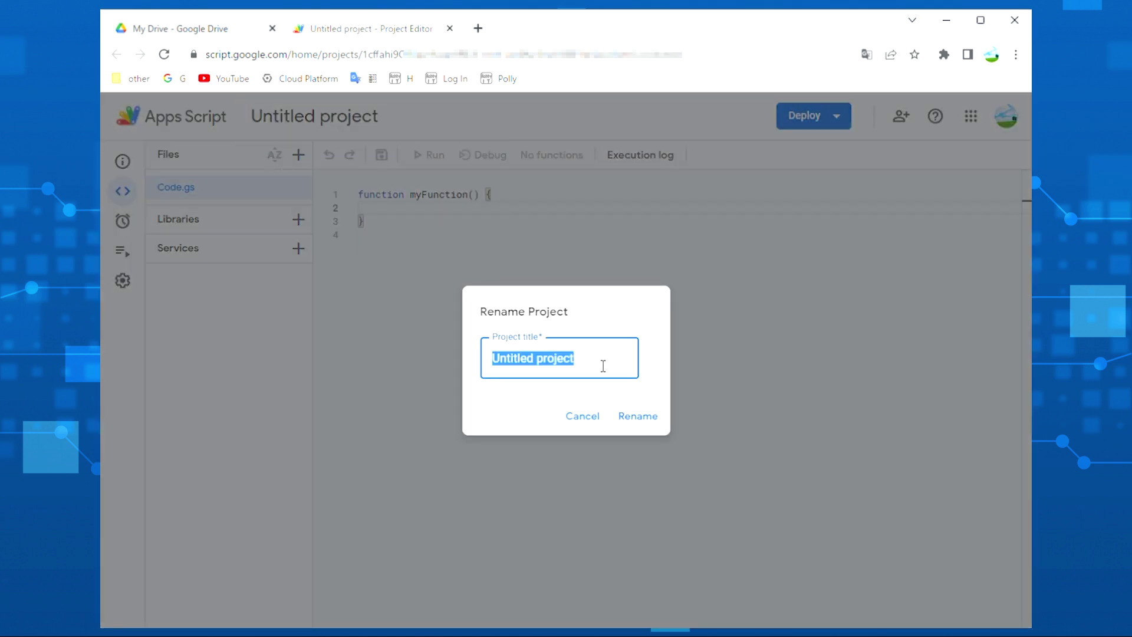
type("ESP32CAM_PROJECT")
left_click(631, 414)
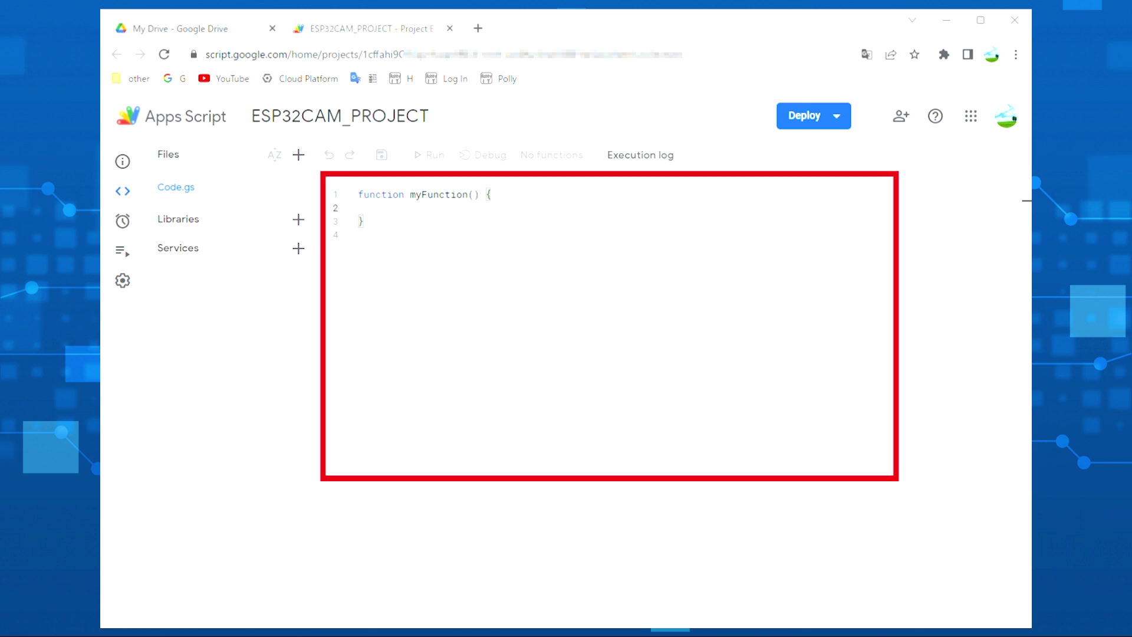
Replace the default function in Code.gs with the copied doGet and doPost script that stores photos in ESP32CAM_FOLDER, and save the project.
left_click_drag(366, 223, 352, 196)
key("ctrl+v")
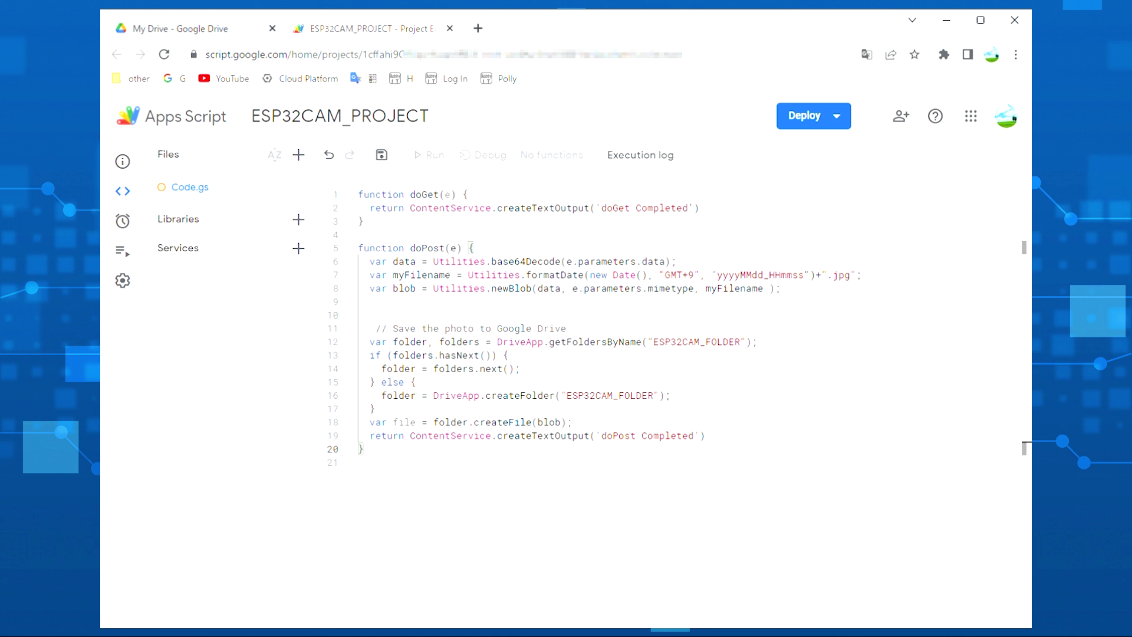
left_click(386, 162)
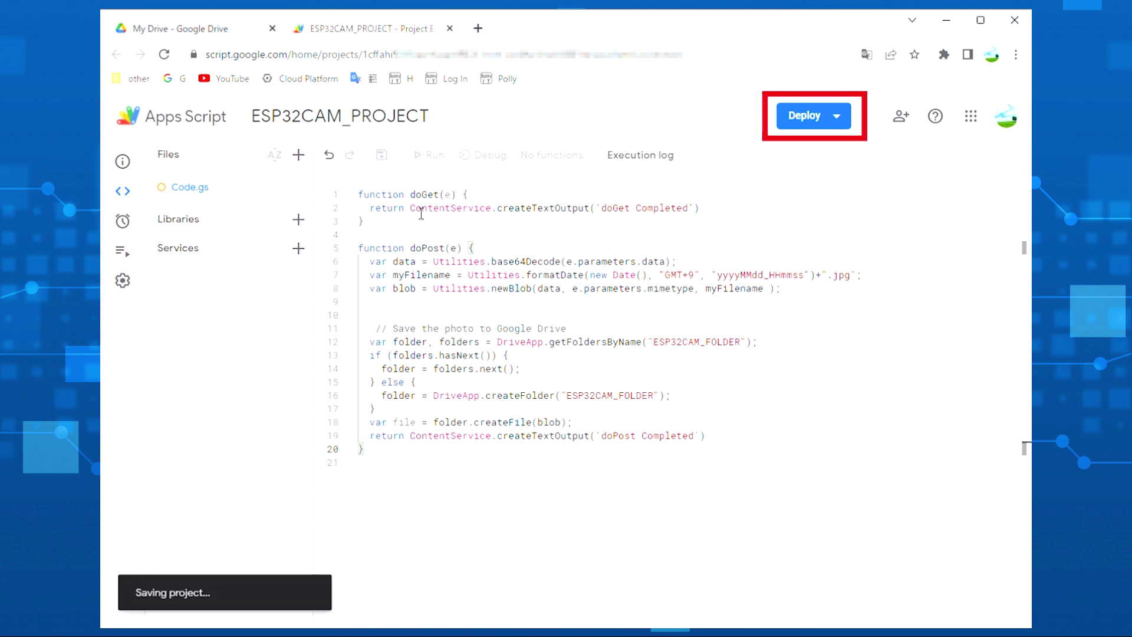
Deploy the project as a new web app with the description ESP32CAM_DEPLOY and access granted to Anyone.
left_click(829, 124)
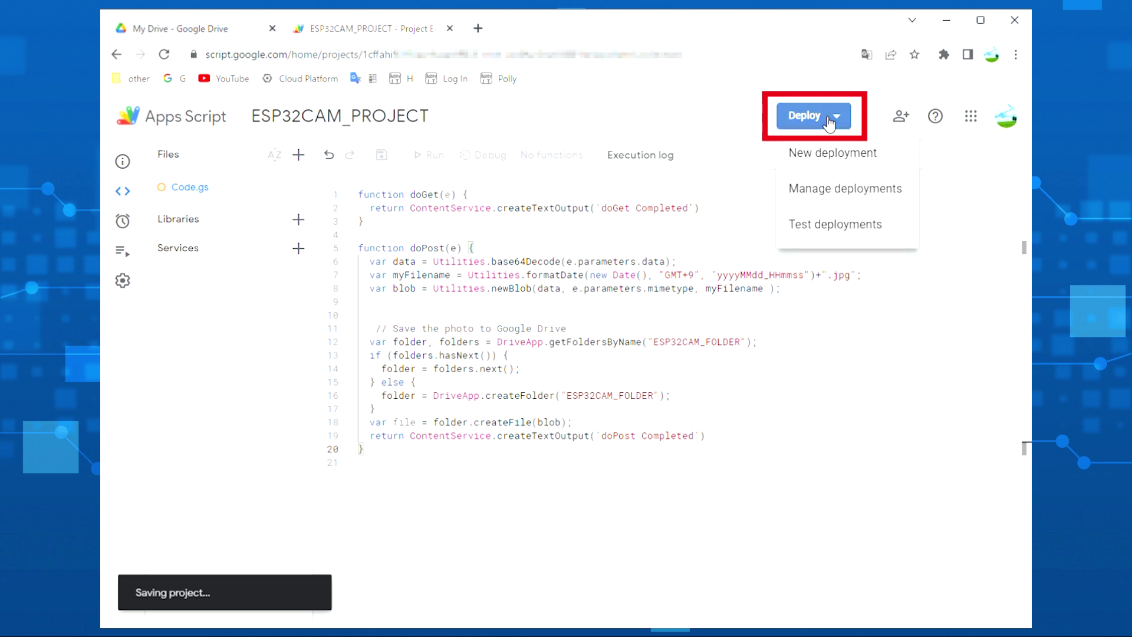
left_click(823, 155)
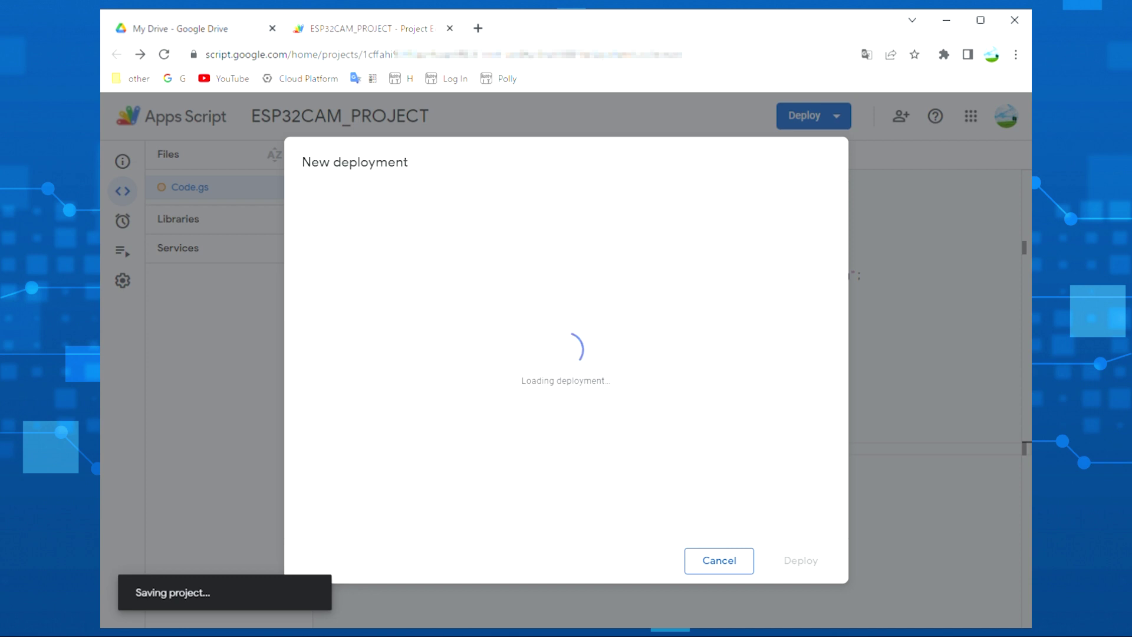
left_click(415, 198)
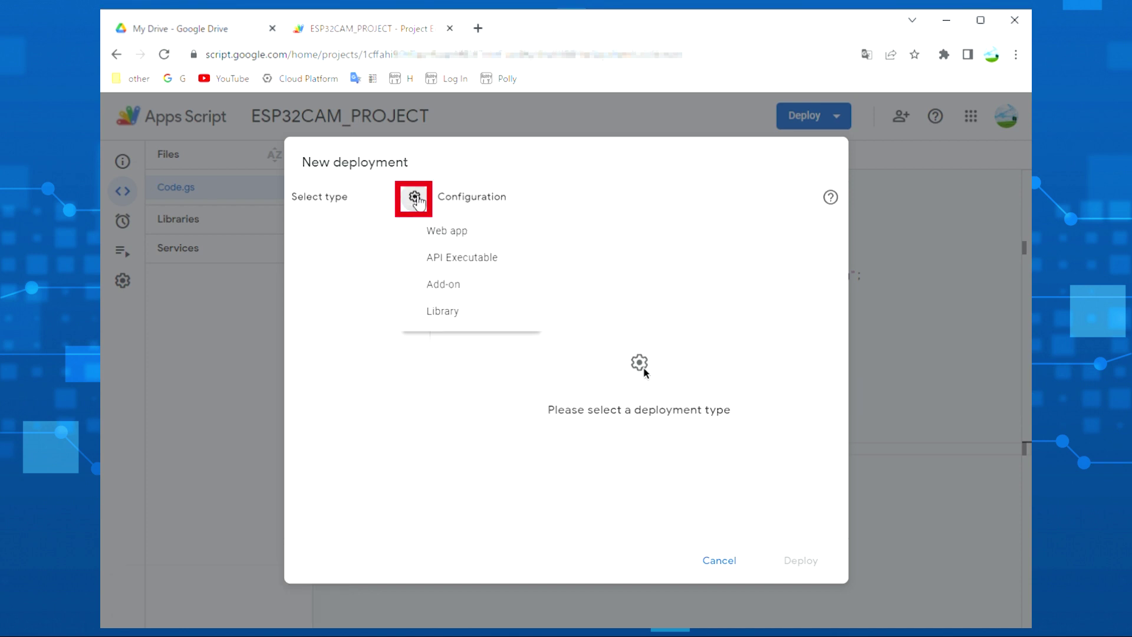
left_click(448, 234)
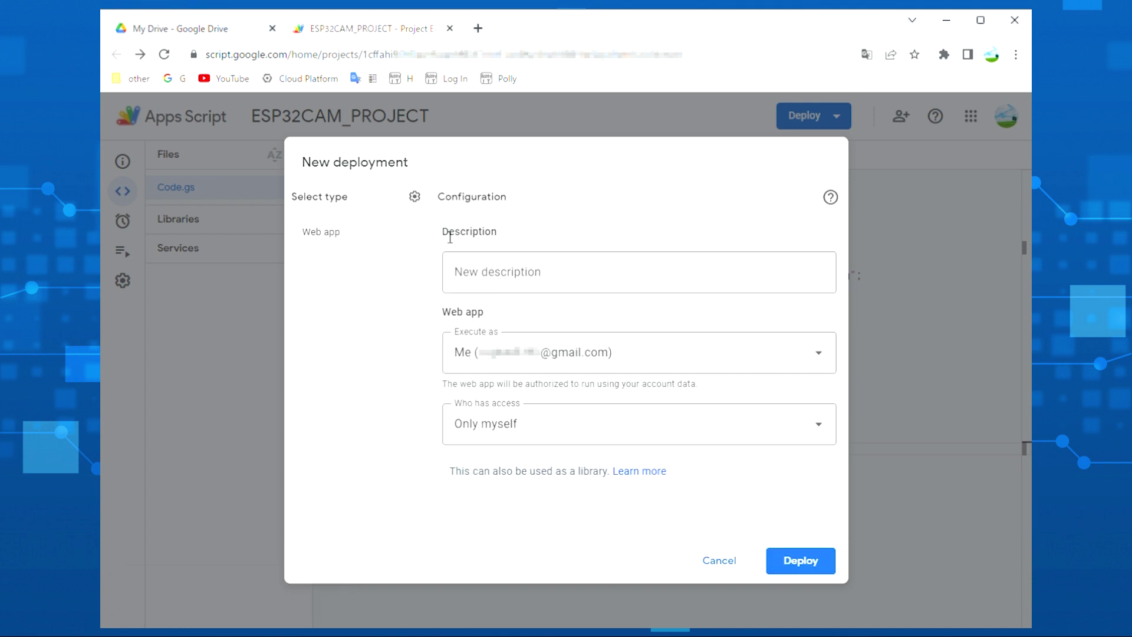
left_click(590, 282)
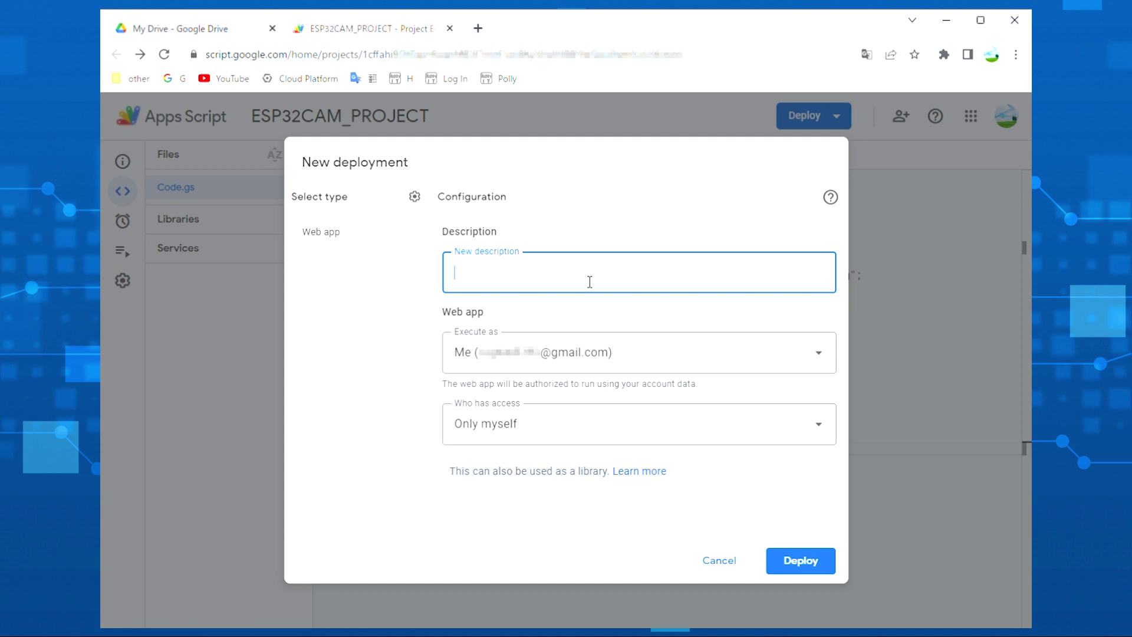
type("ESP32CAM_DEPLOY")
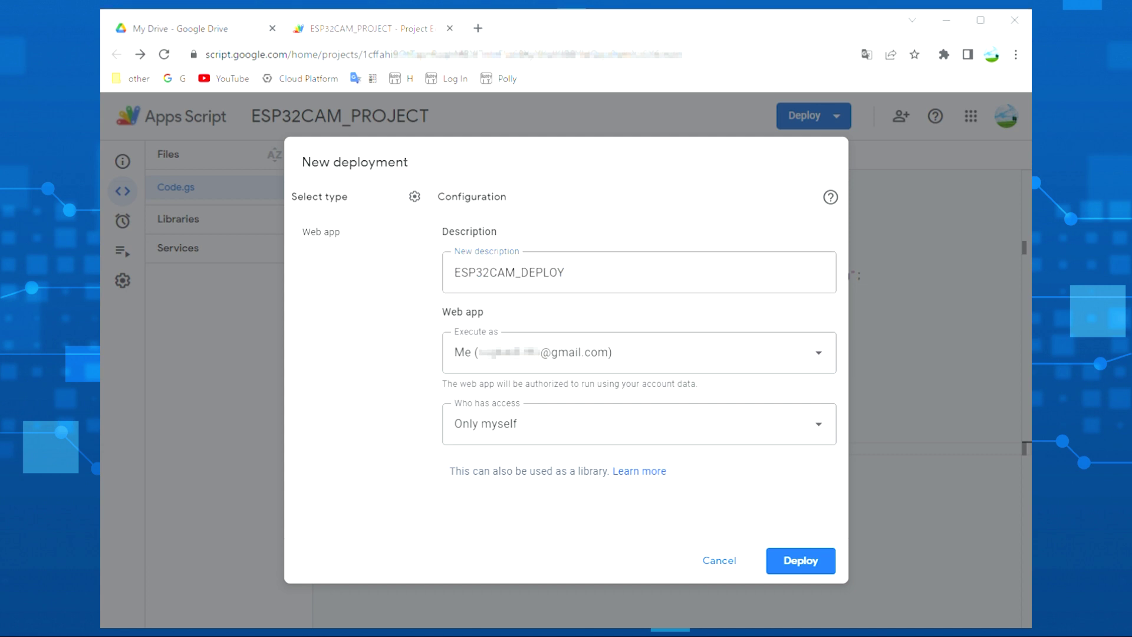
left_click(554, 430)
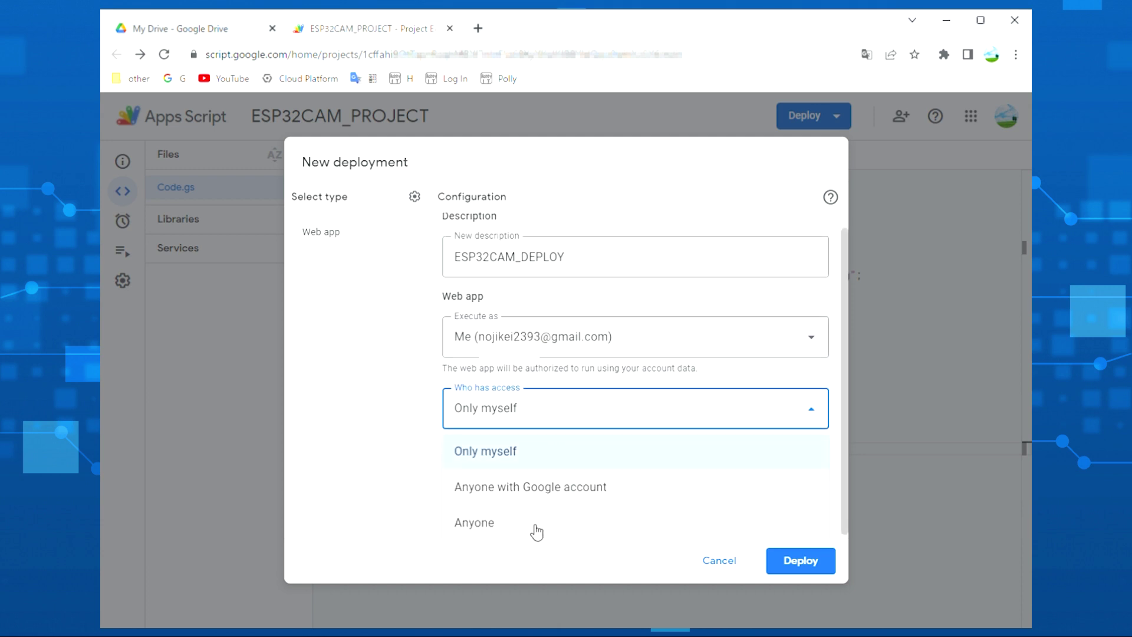
left_click(536, 532)
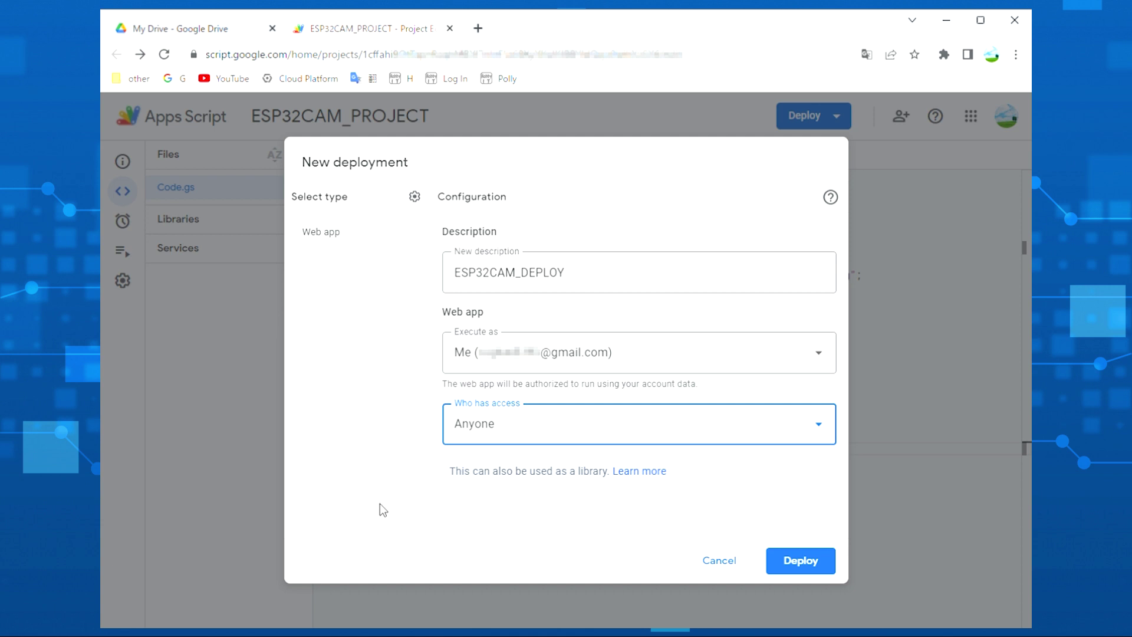
left_click(796, 561)
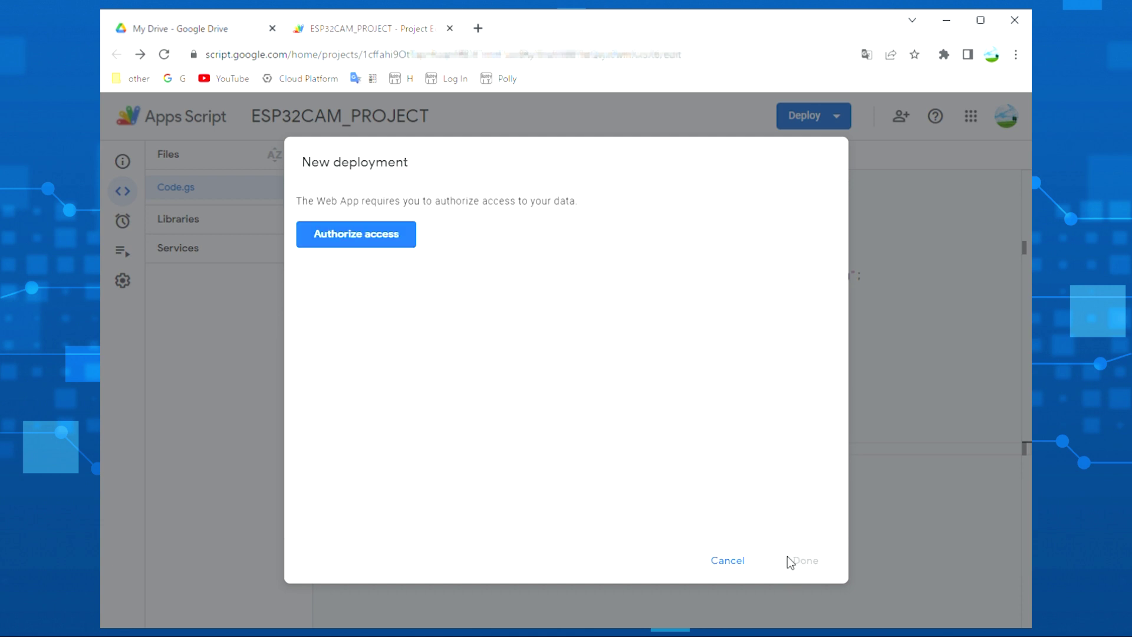
Authorize ESP32CAM_PROJECT to access the account's Drive files, copy the web app URL and finish the deployment.
left_click(384, 240)
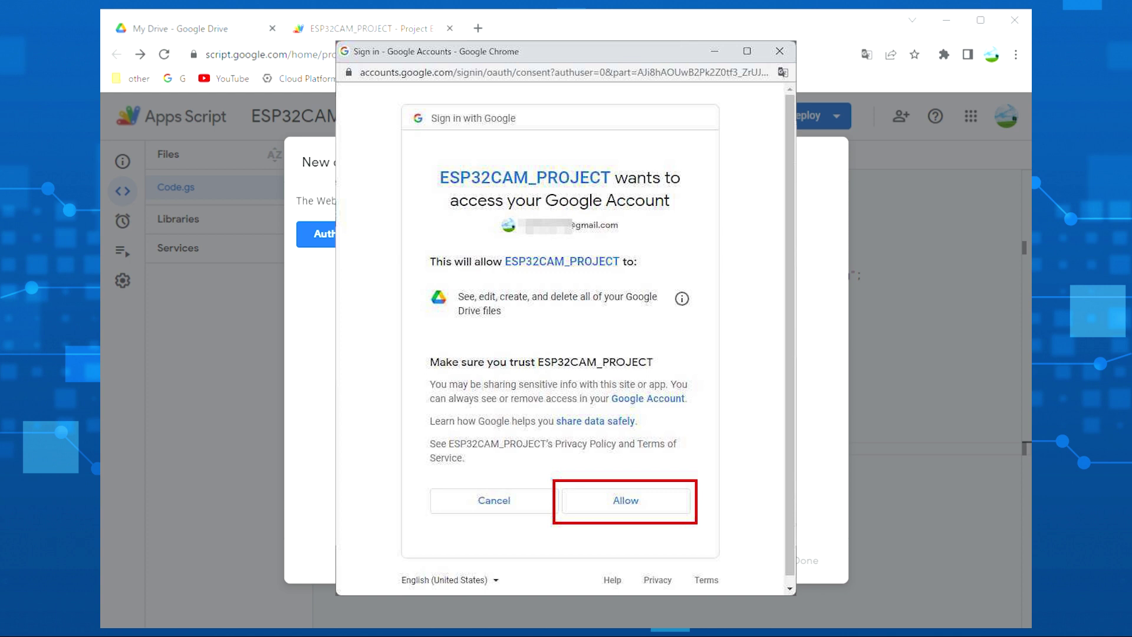
left_click(626, 500)
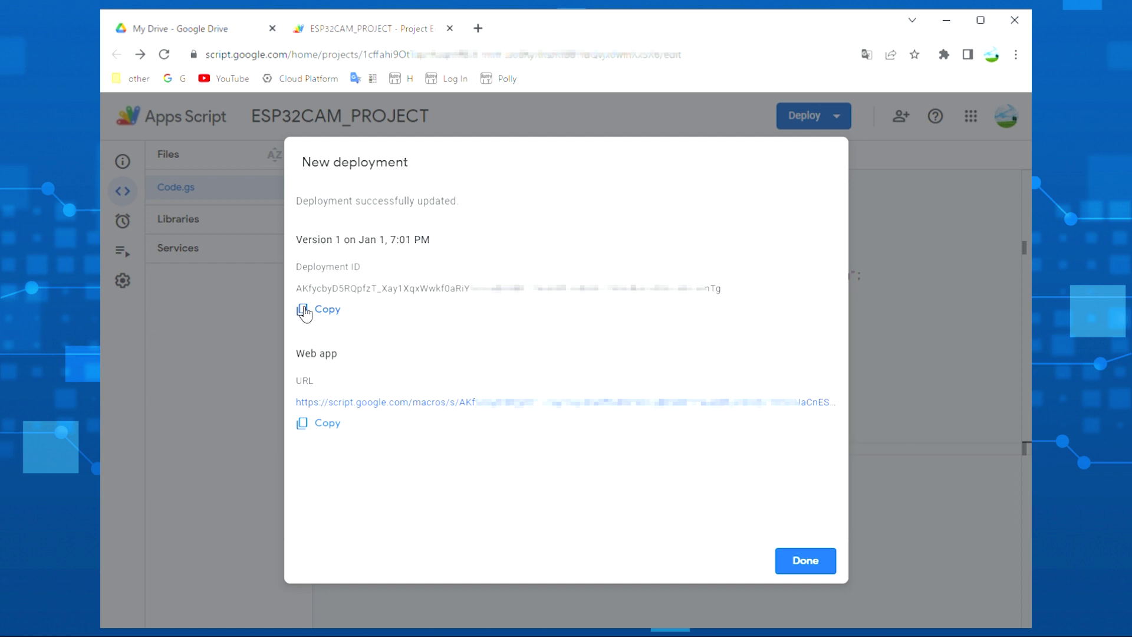
left_click(316, 429)
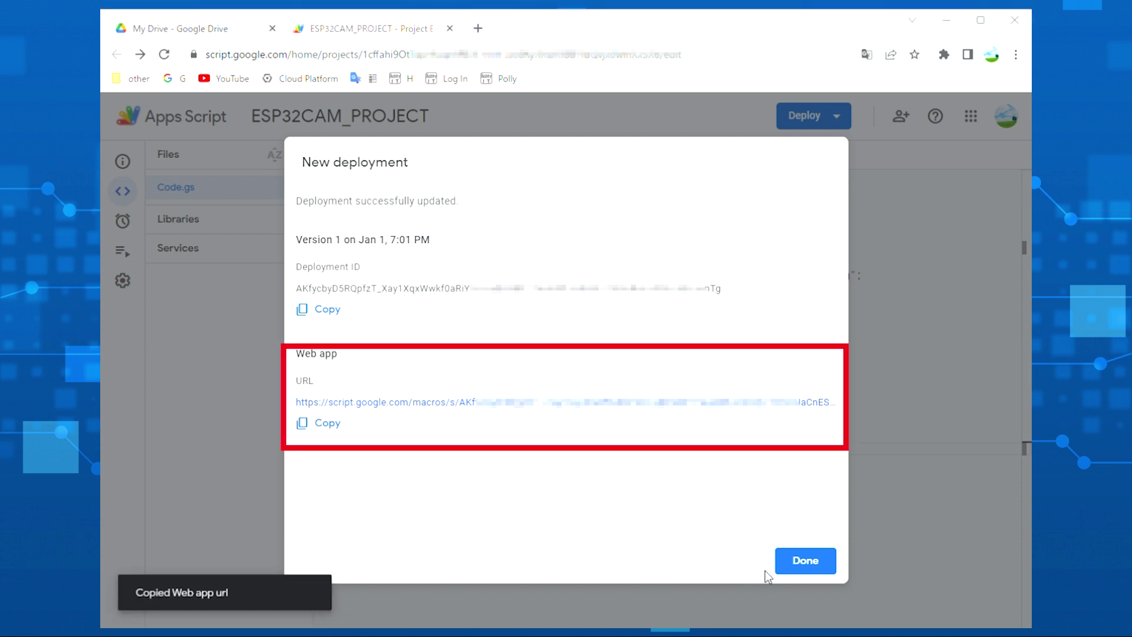
left_click(800, 561)
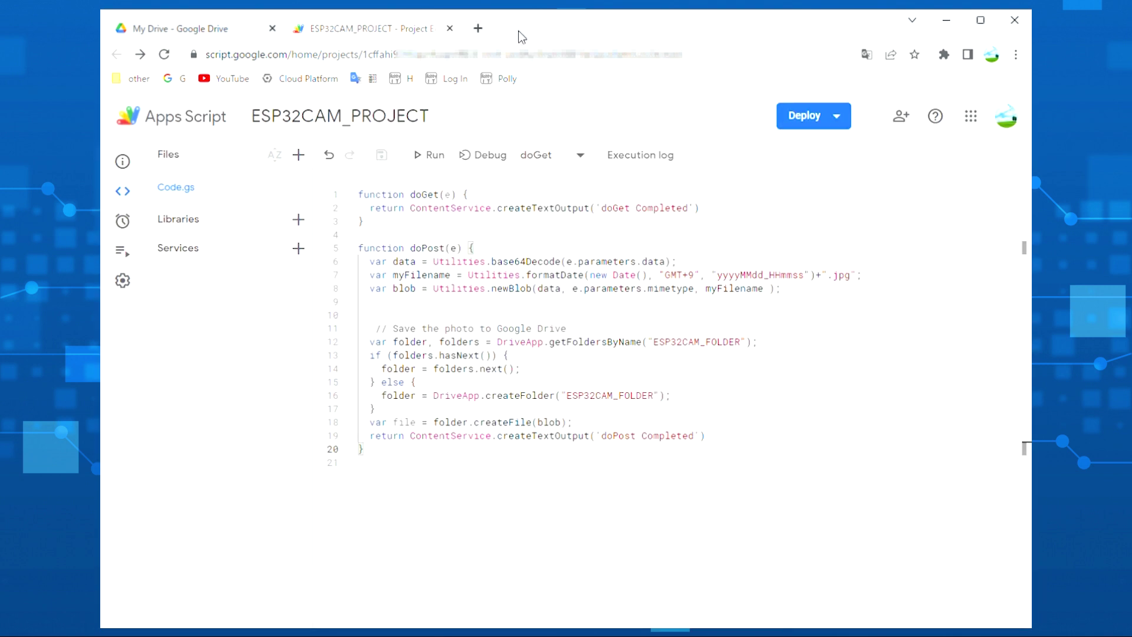
Open the copied web app URL in a new browser tab and check the text that doGet returns.
left_click(477, 28)
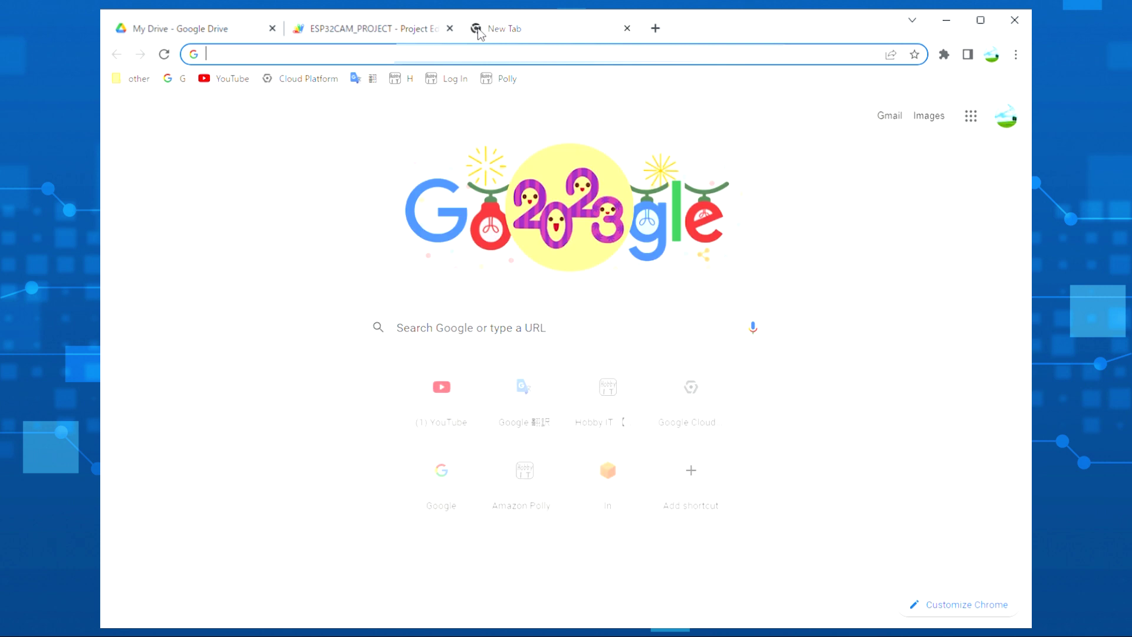
left_click(375, 56)
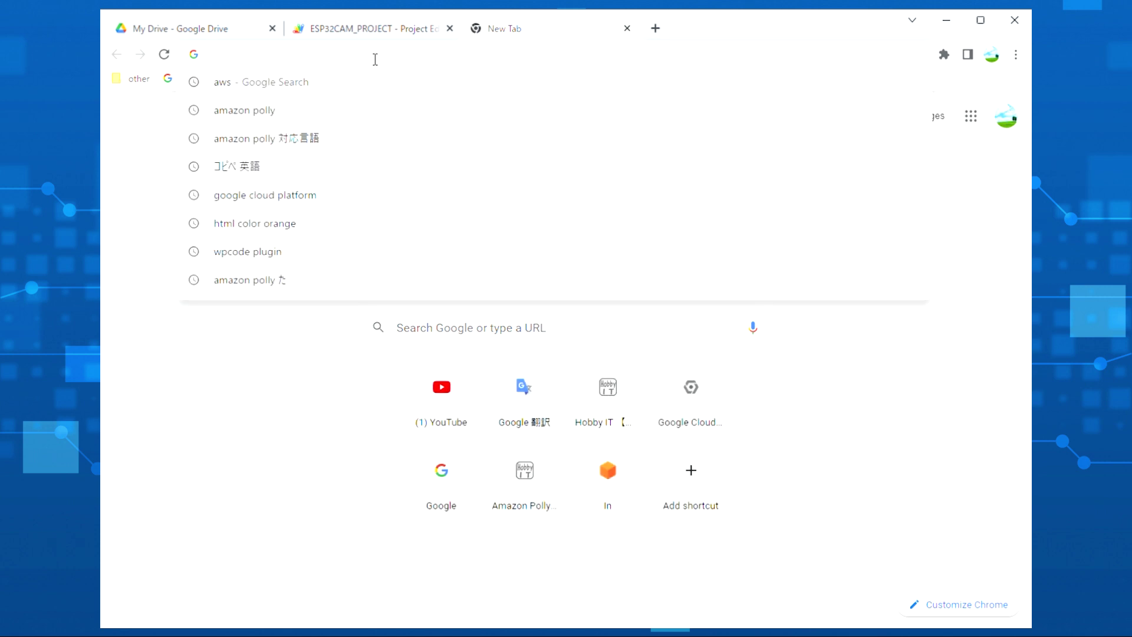
key("ctrl+v")
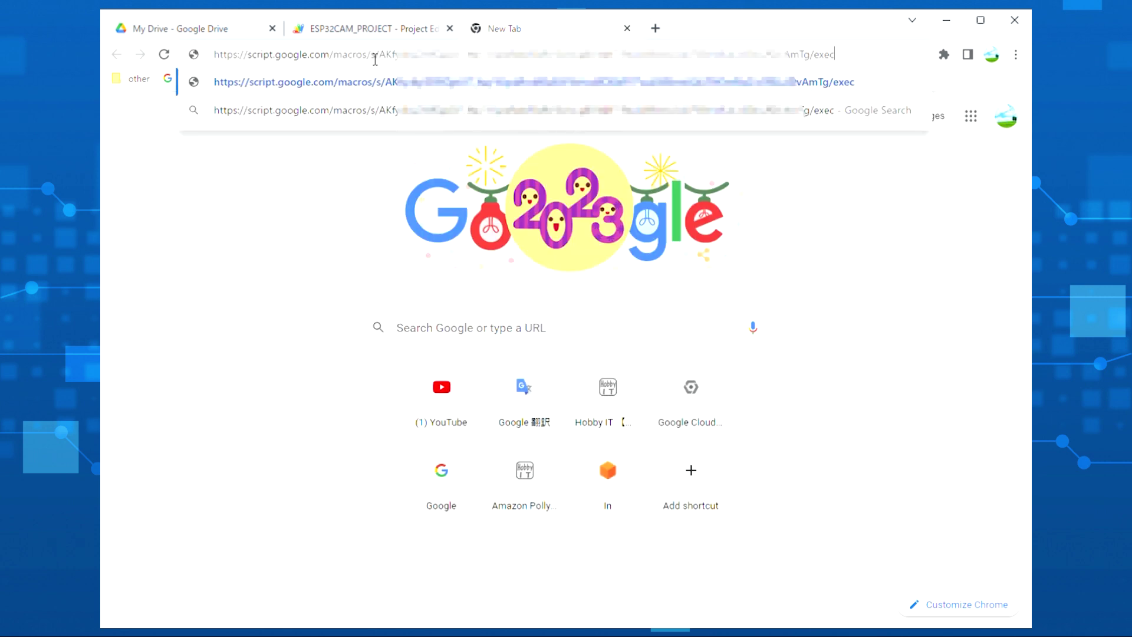
key("Return")
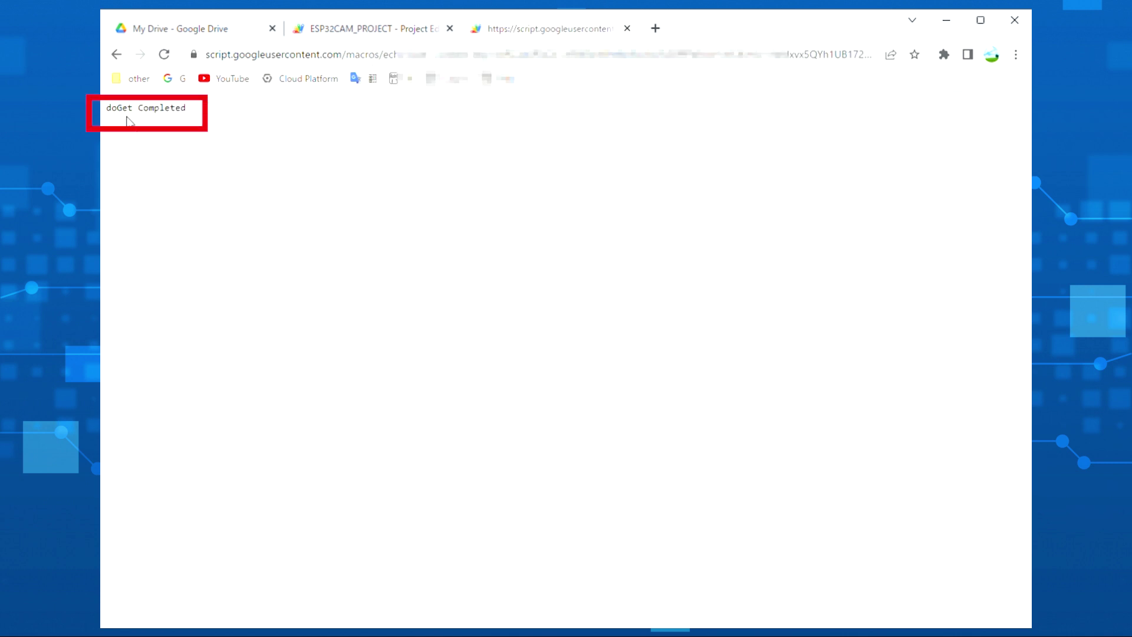
left_click_drag(189, 109, 116, 119)
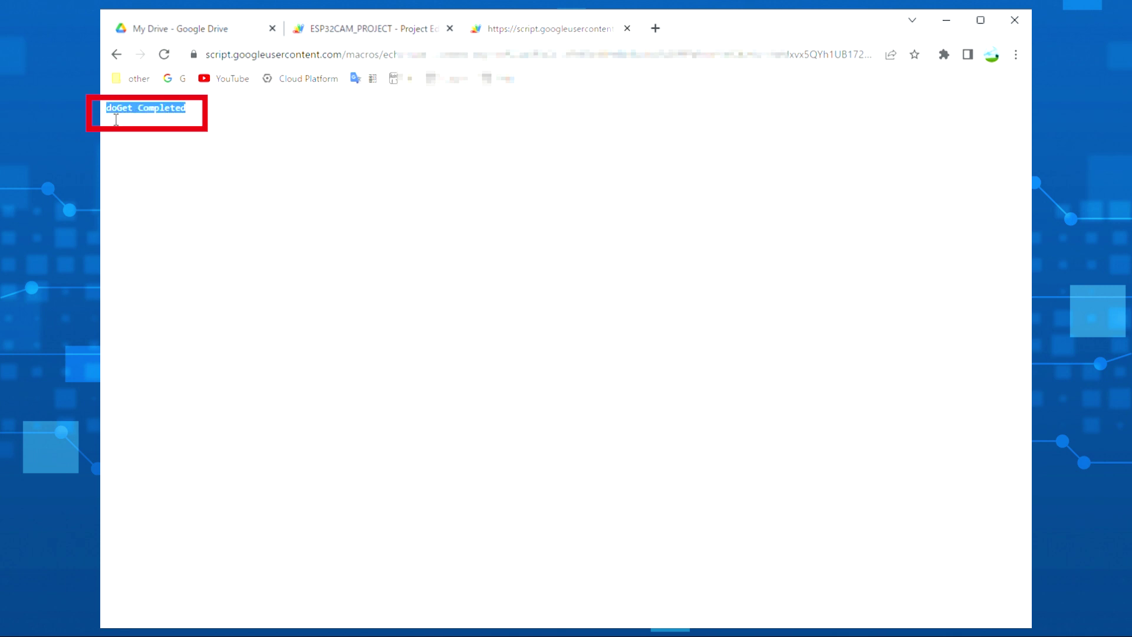